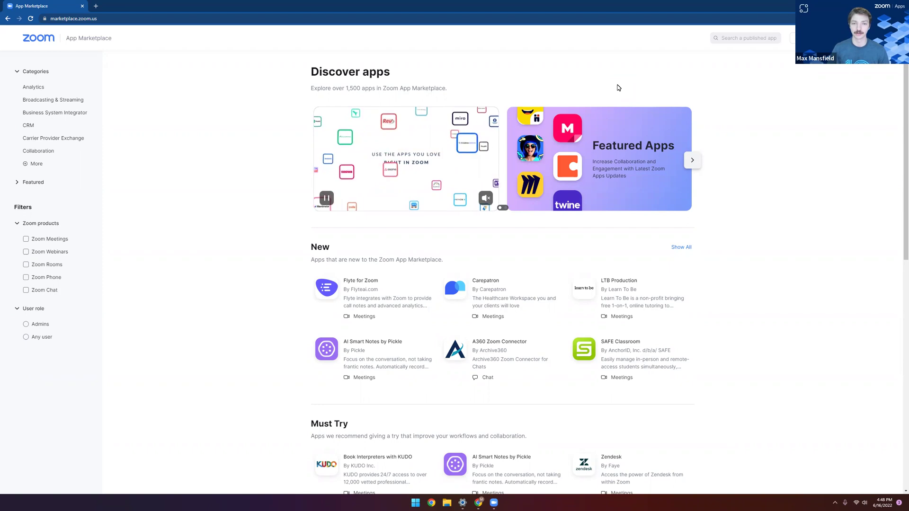
Step: Choose Develop > Build App to reach the 'Choose your app type' page
click(810, 37)
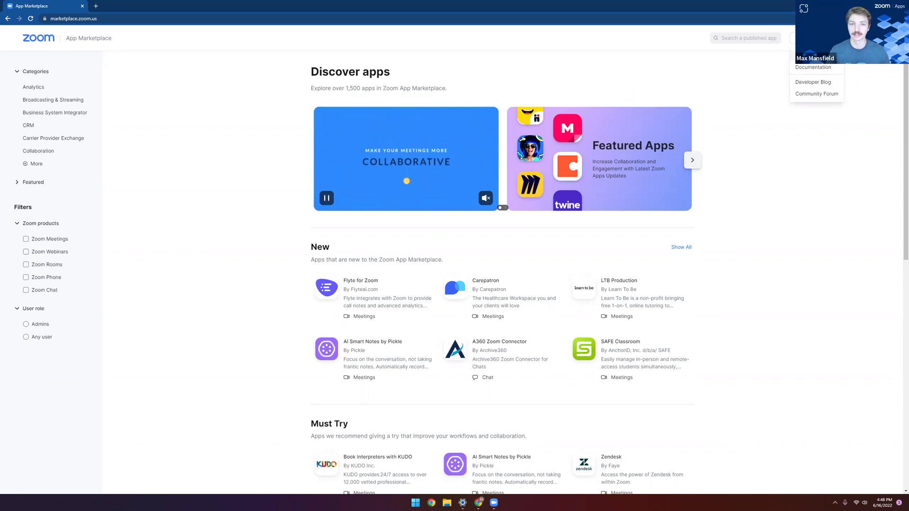
click(809, 52)
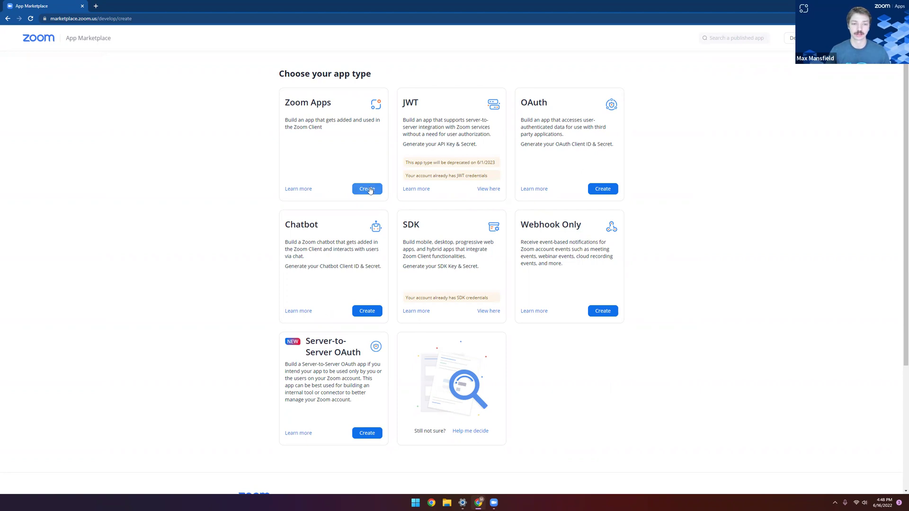
Step: Create a Zoom Apps app named 'Example Apps' with Marketplace distribution switched off
click(369, 189)
click(414, 139)
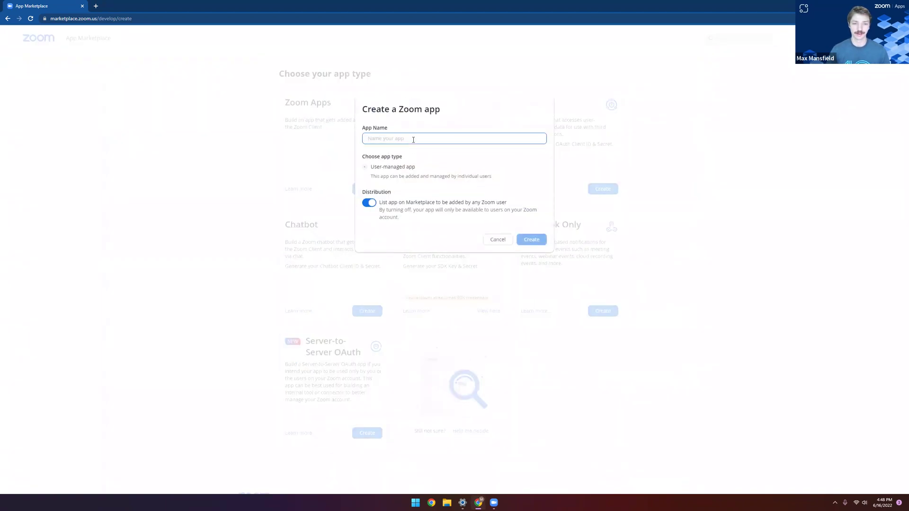
text(Ex)
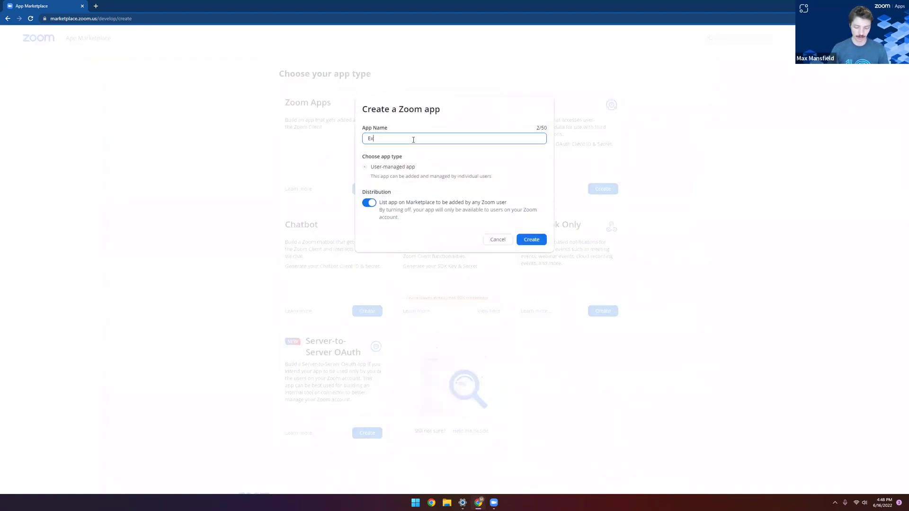
text(ample Apps)
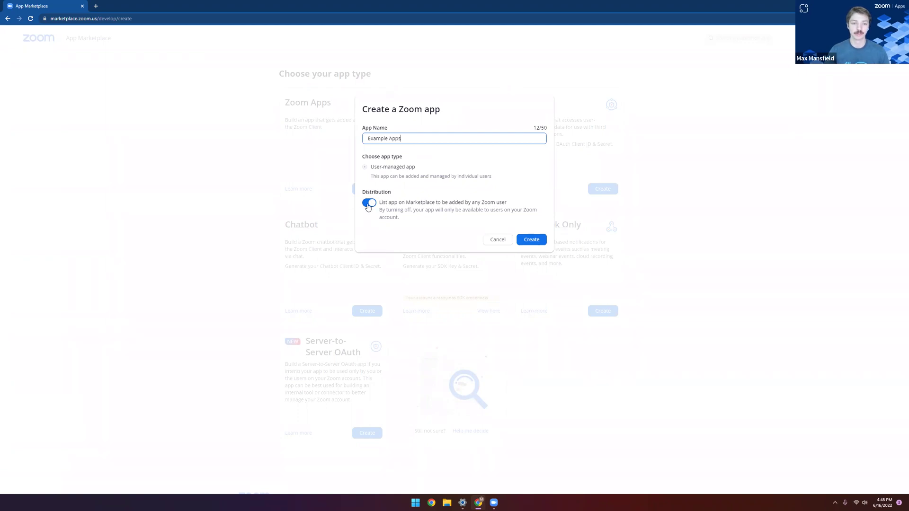
click(369, 204)
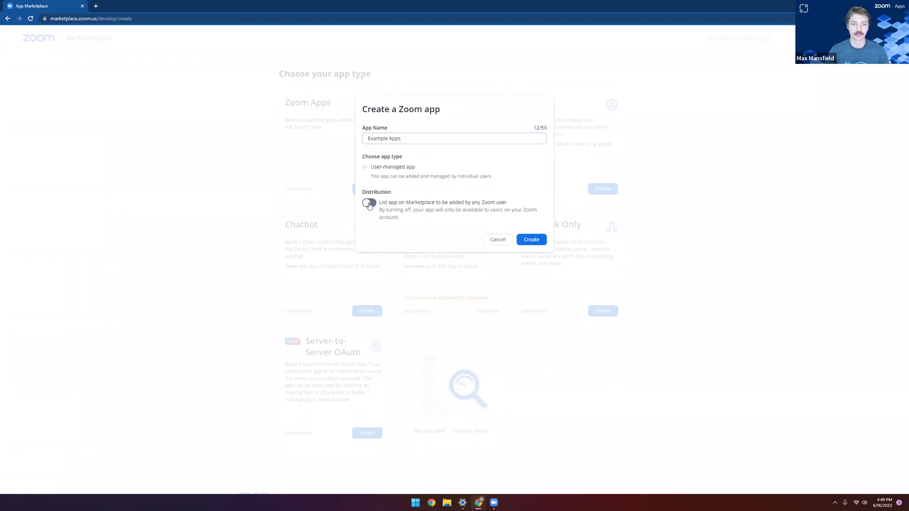
click(540, 241)
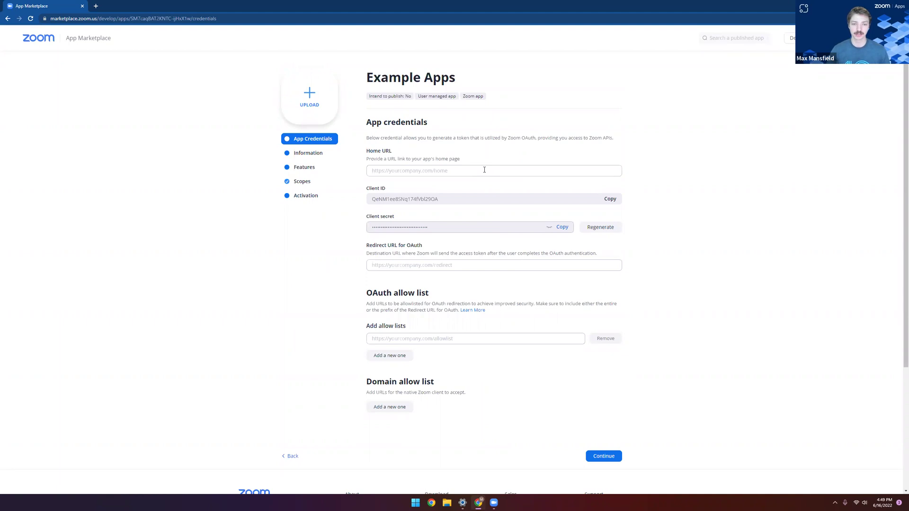
click(484, 170)
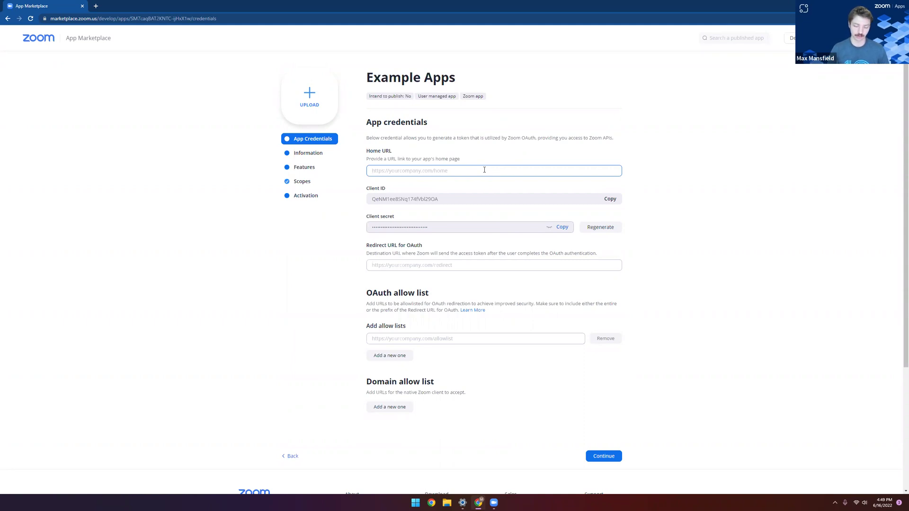
text(https://maxm.ngrok.io/aut)
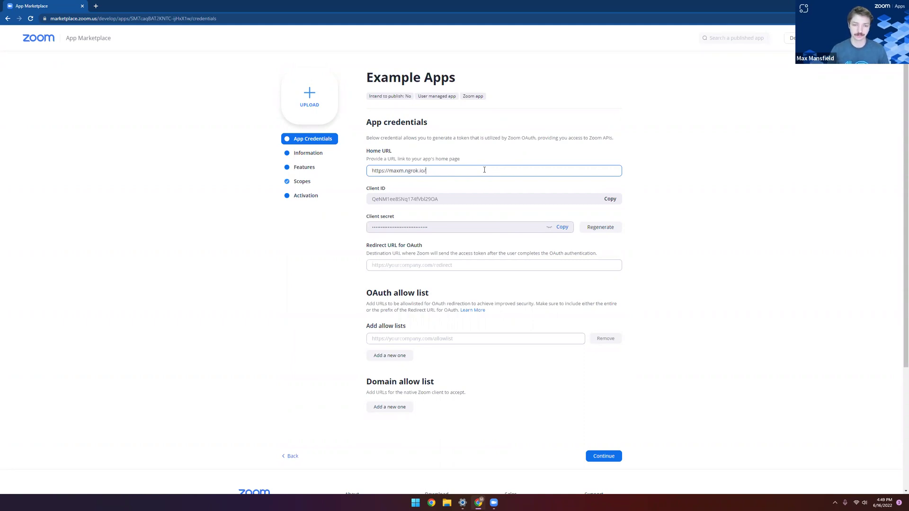
key(BackSpace)
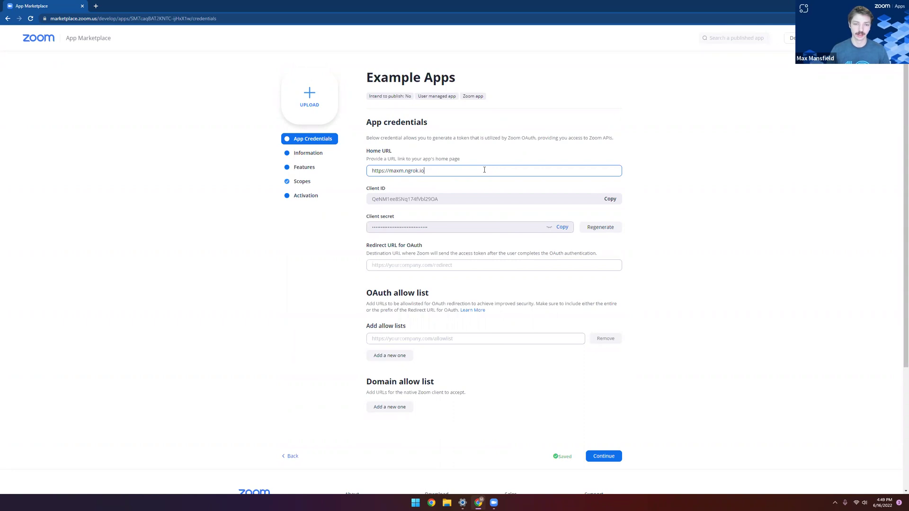
click(470, 185)
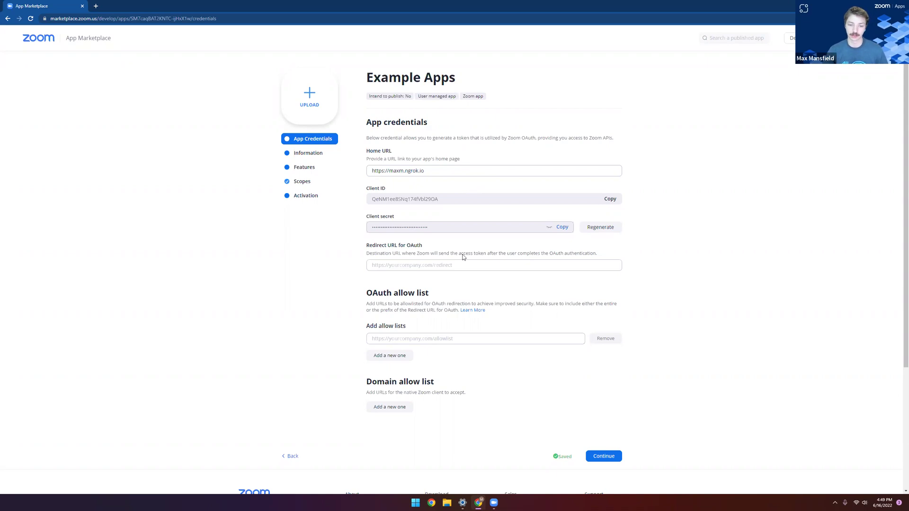
click(459, 265)
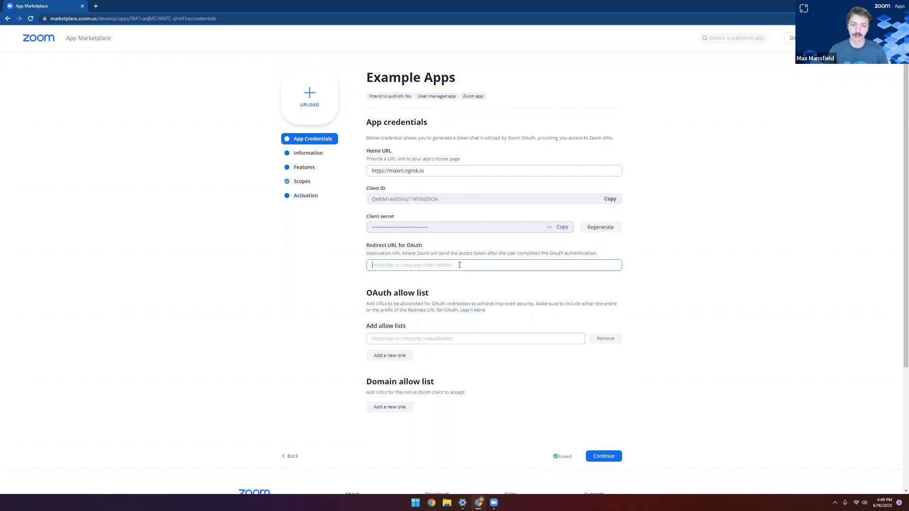
text(https://maxm.ngrok.io/auth)
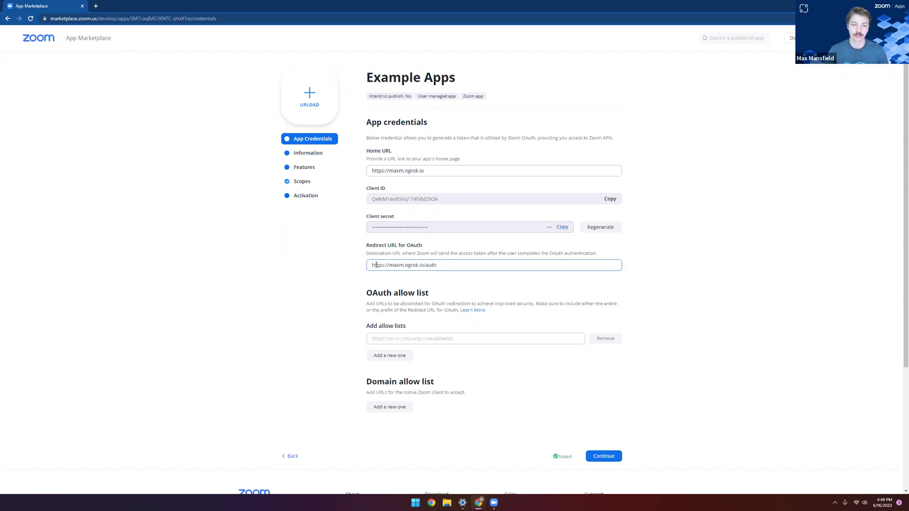
drag(373, 265, 425, 266)
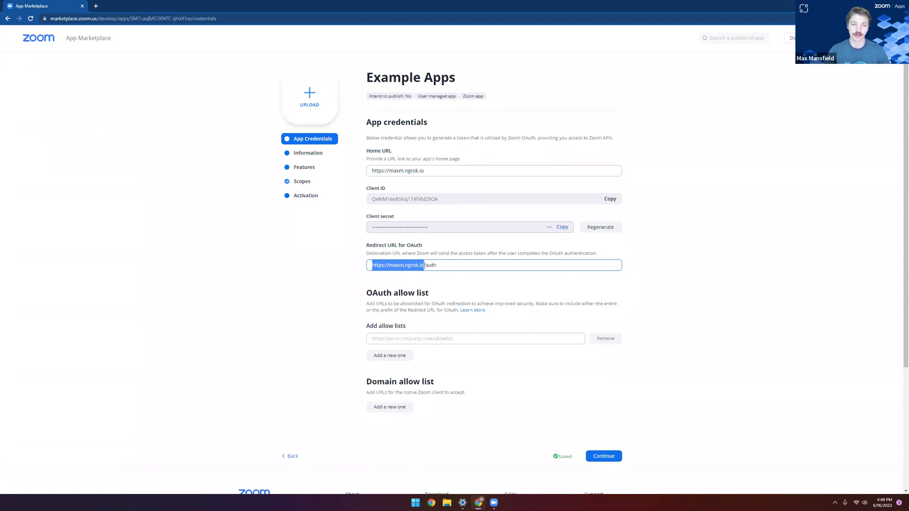
click(425, 265)
key(shift+Right)
key(shift+Right)
key(shift+Right)
key(shift+Right)
key(shift+Right)
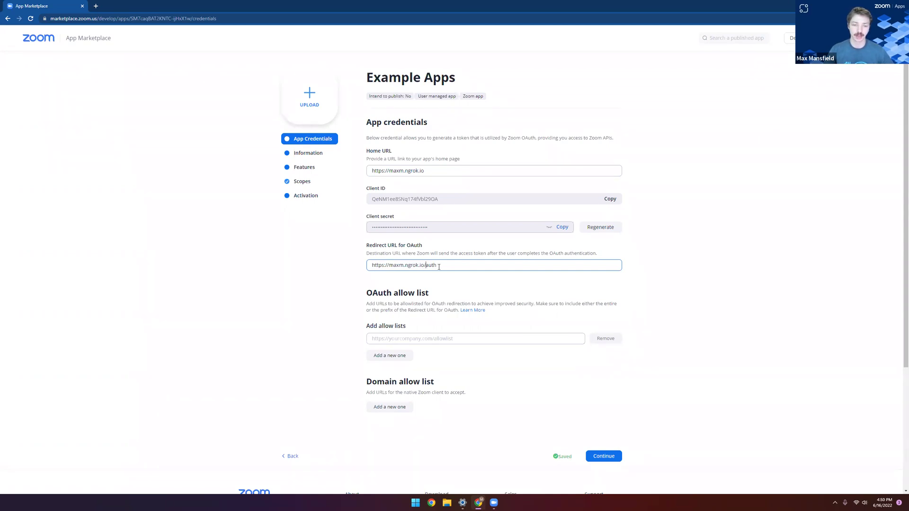
double_click(424, 266)
shift+click(425, 265)
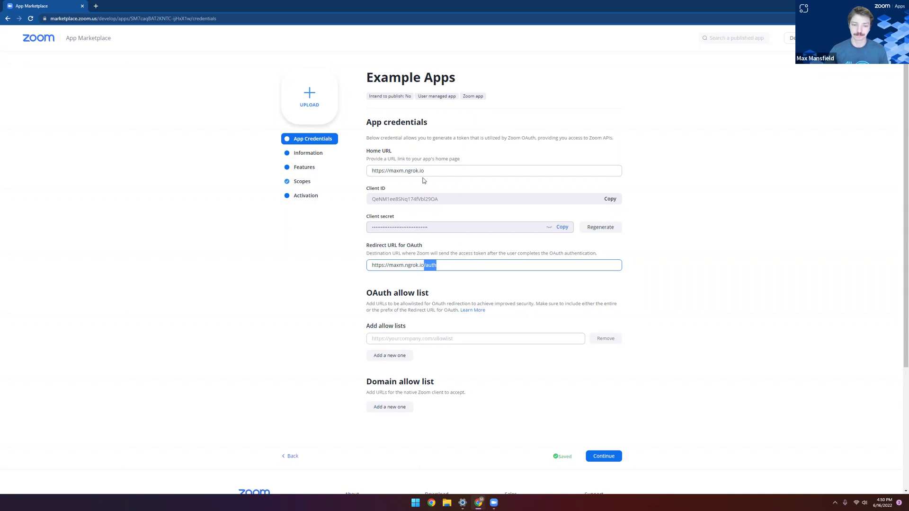
triple_click(450, 261)
key(ctrl+c)
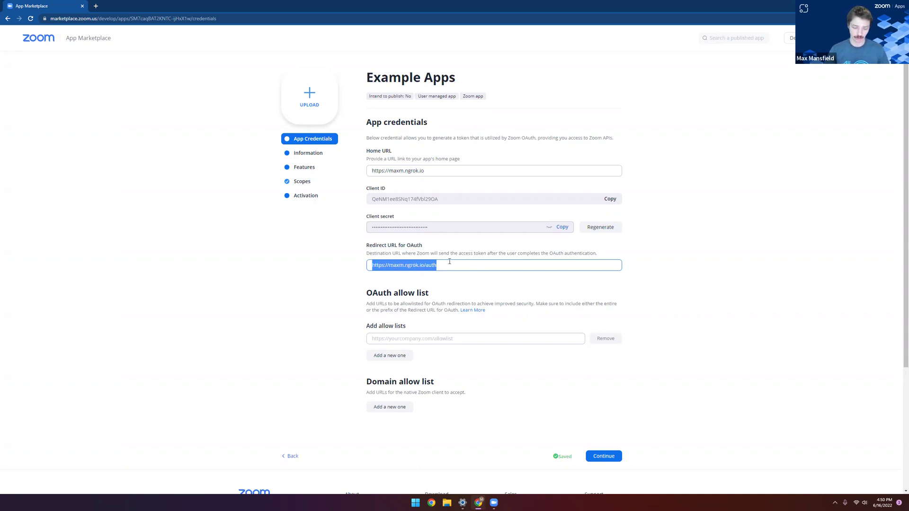
click(436, 340)
key(ctrl+v)
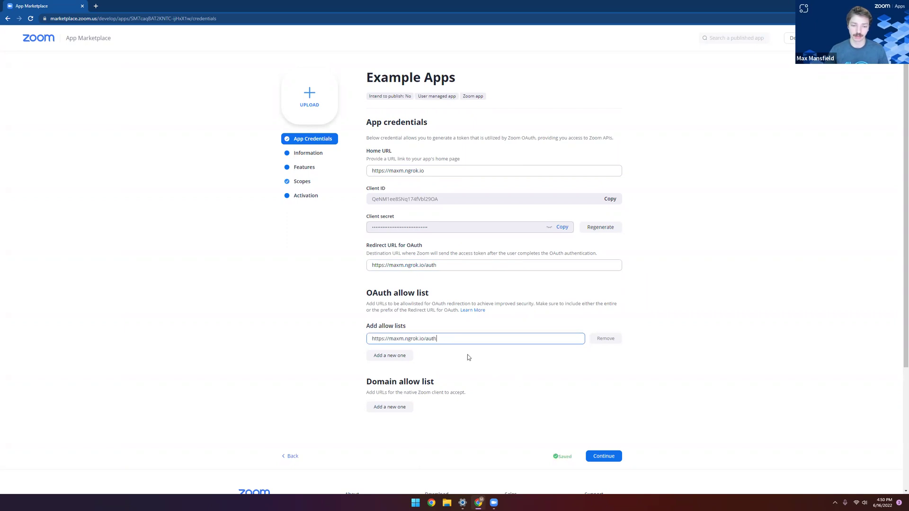
click(481, 385)
click(398, 407)
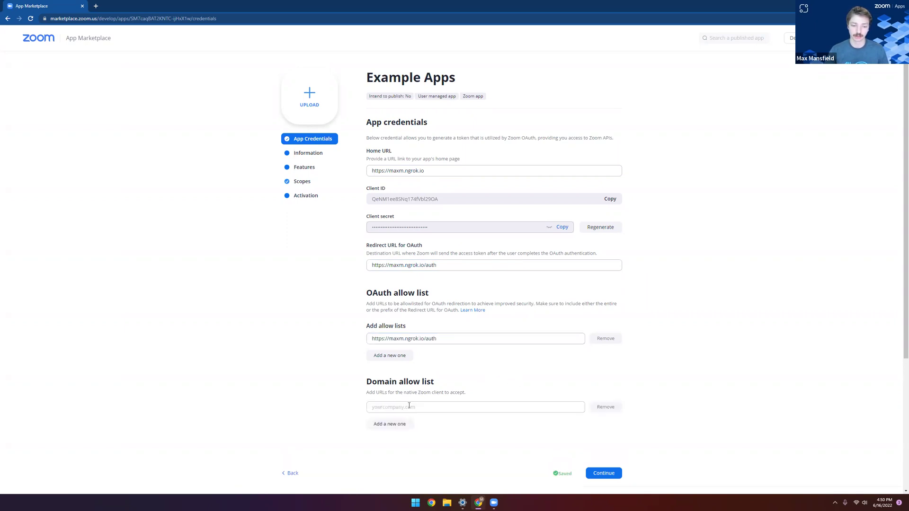
key(ctrl+v)
drag(436, 407, 371, 407)
key(BackSpace)
key(BackSpace)
click(450, 434)
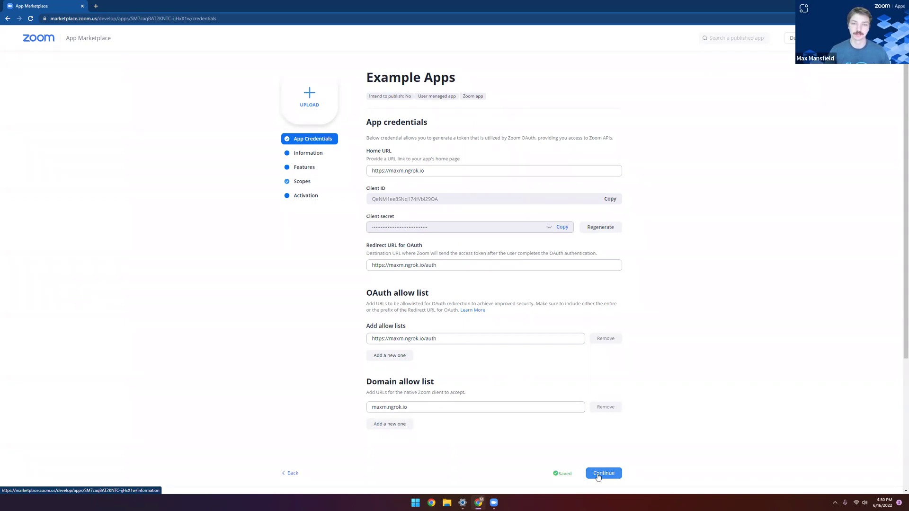
click(598, 474)
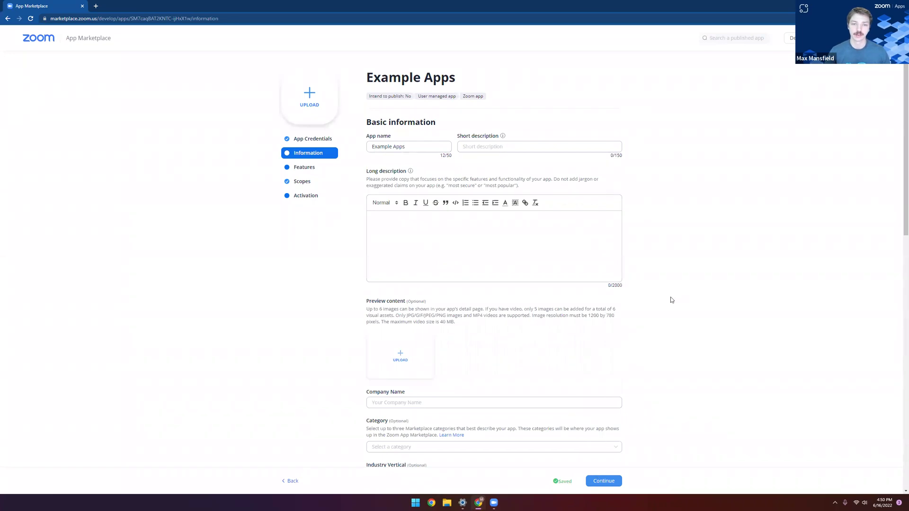
Step: Enter the short description 'Short Description' and the long description 'What a great app!'
scroll(640, 318, down, 3)
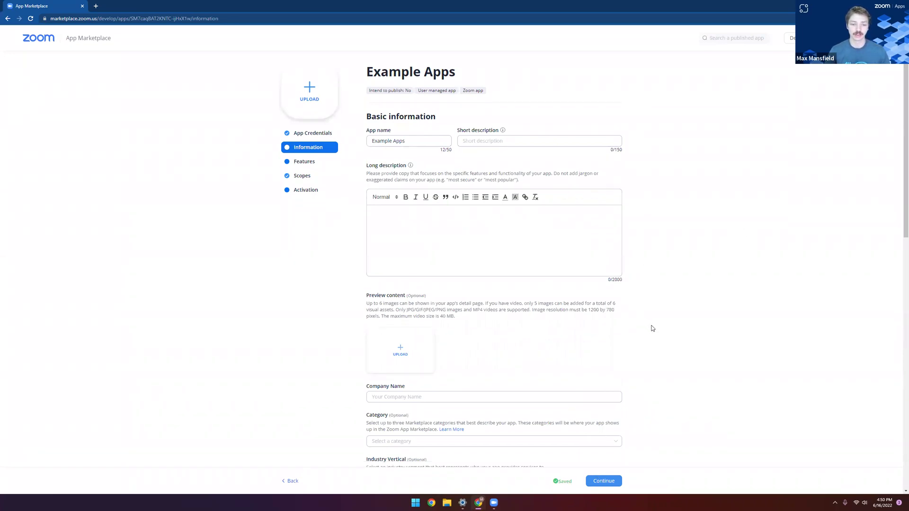
scroll(659, 336, down, 3)
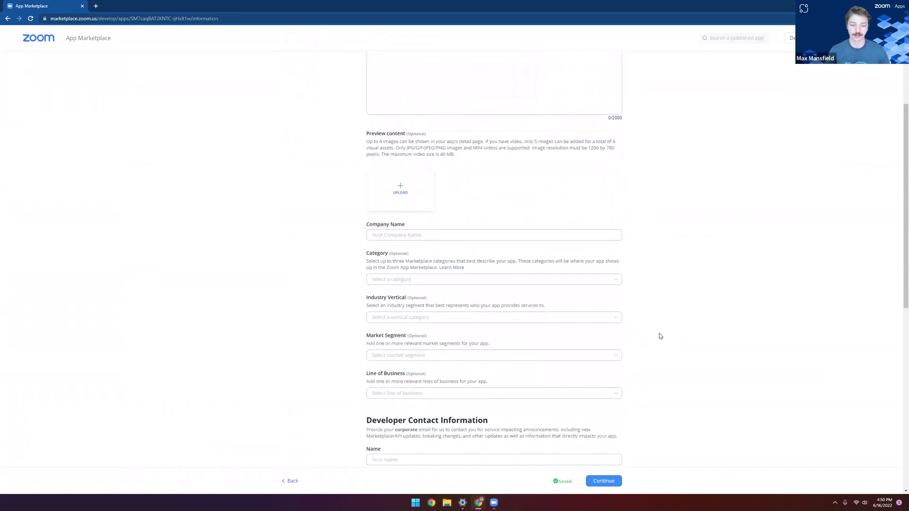
scroll(655, 351, up, 5)
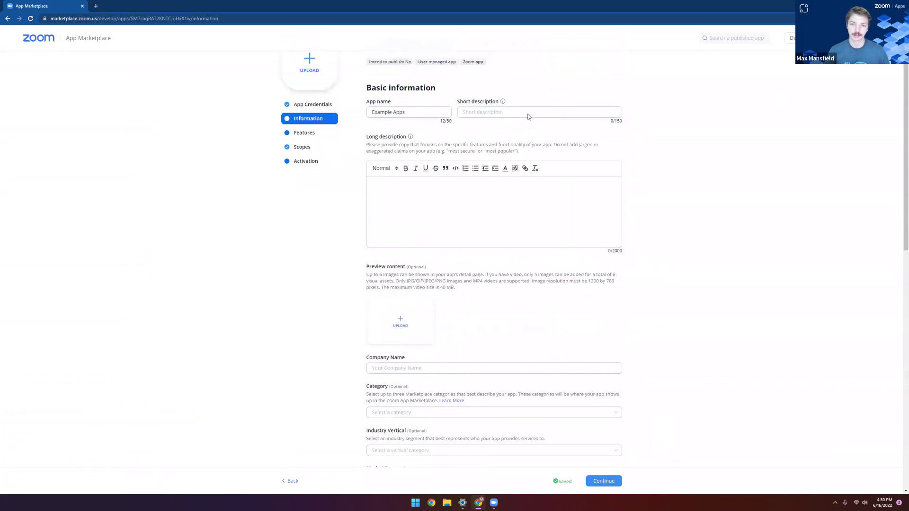
click(523, 112)
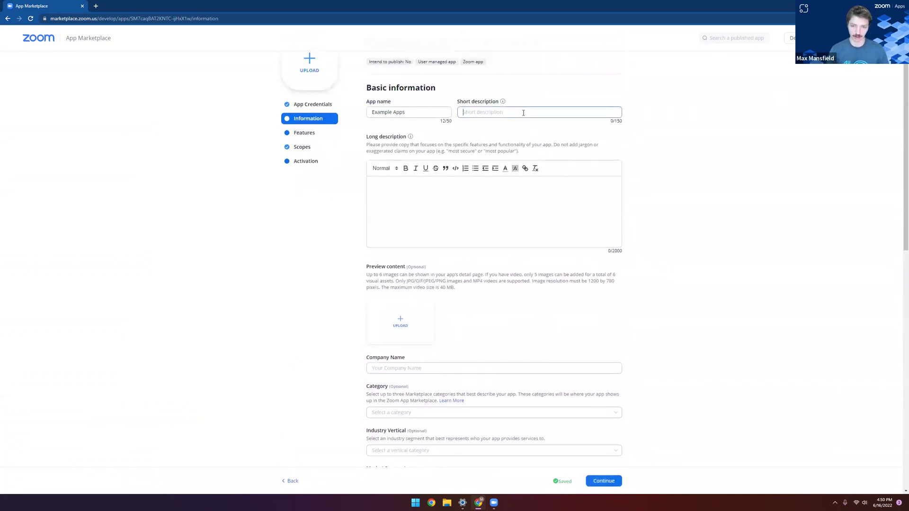
text(Short Description)
click(520, 190)
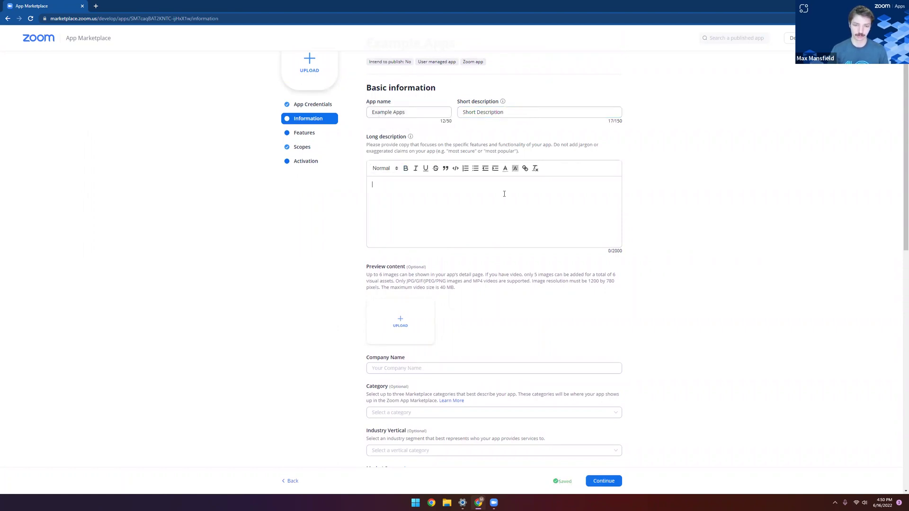
text(What a great app!)
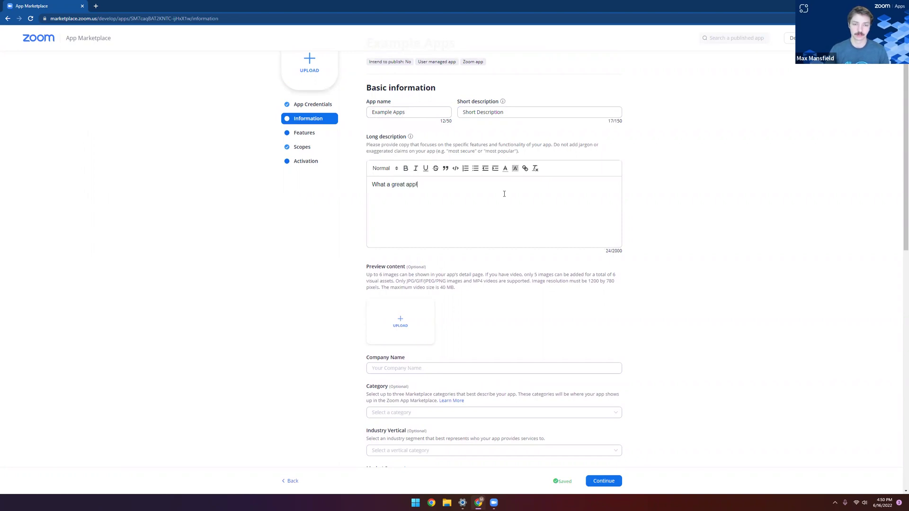
Step: Fill in the developer contact name and e-mail address, then continue to Features
scroll(543, 308, down, 4)
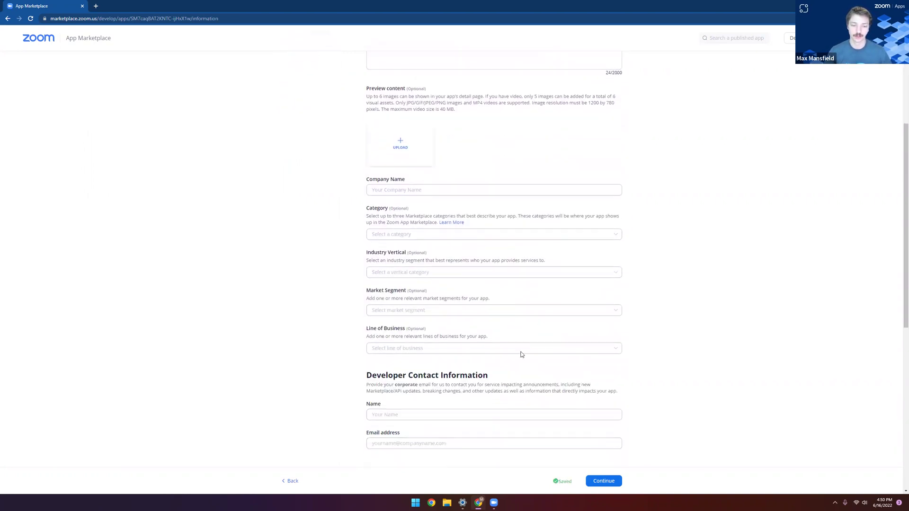
scroll(521, 355, down, 1)
click(408, 345)
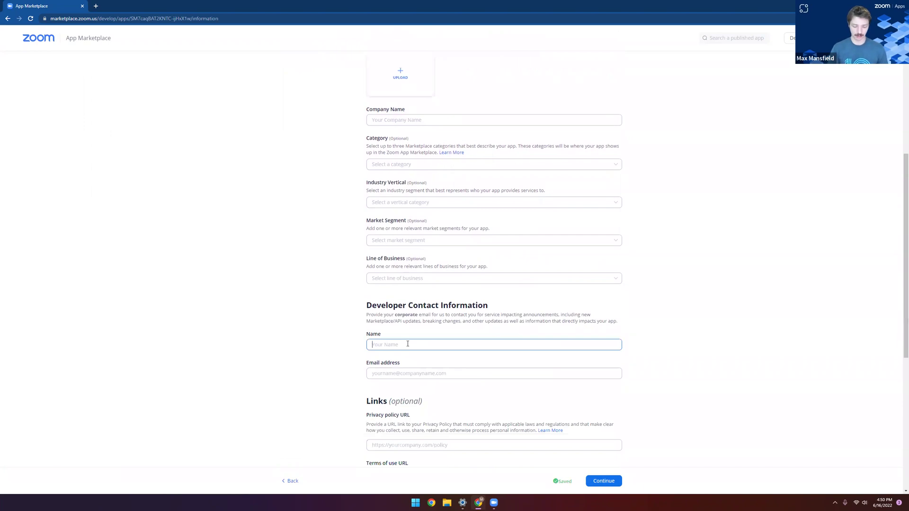
text(Max M)
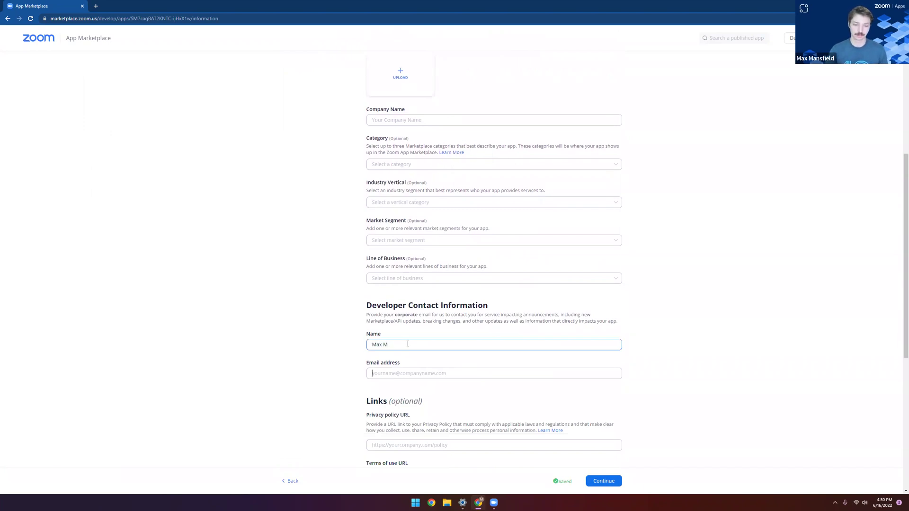
key(Tab)
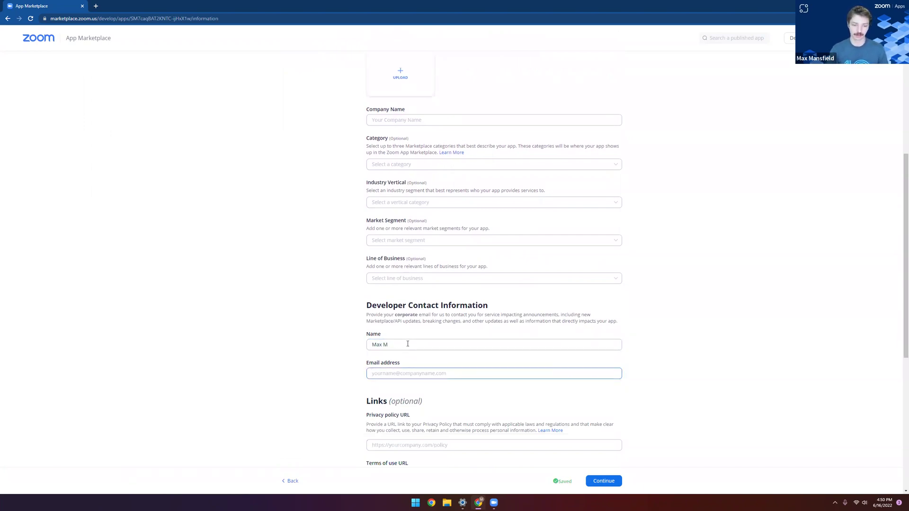
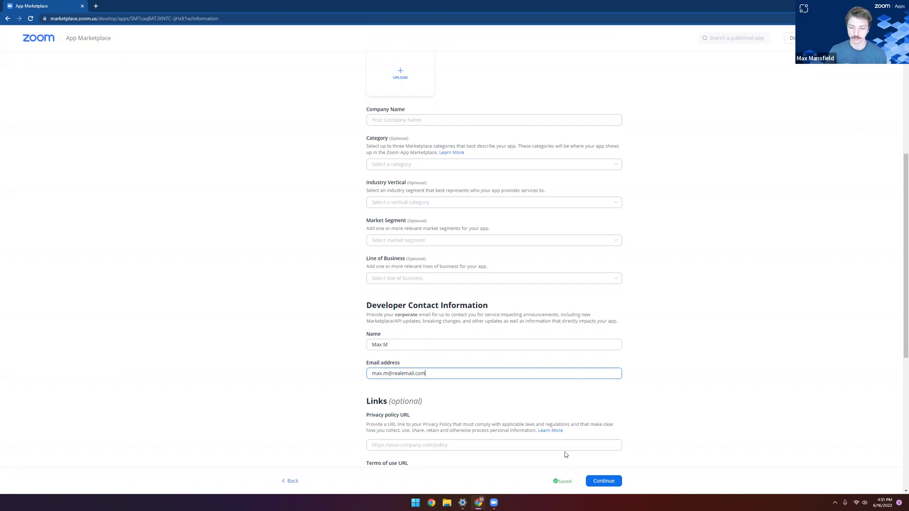
click(614, 482)
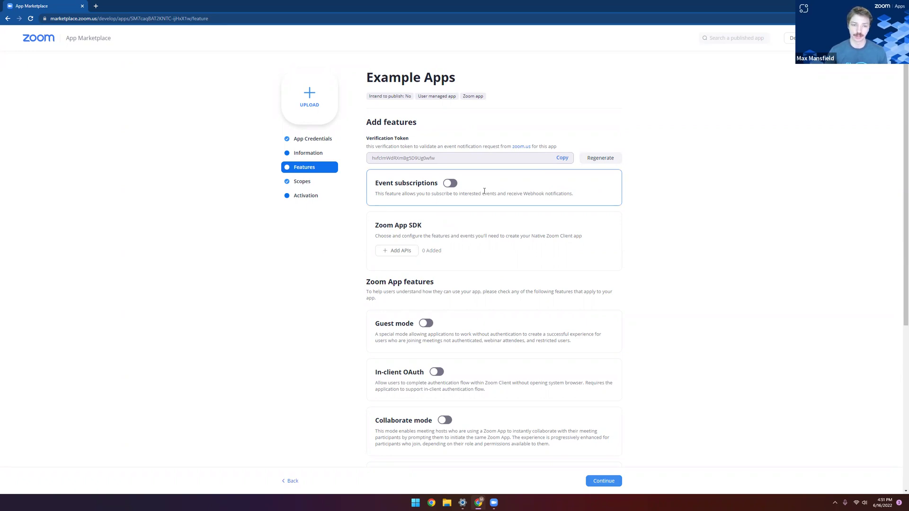
Step: Add the shareApp Zoom App SDK API and continue to the Scopes page
click(396, 251)
scroll(466, 197, down, 1)
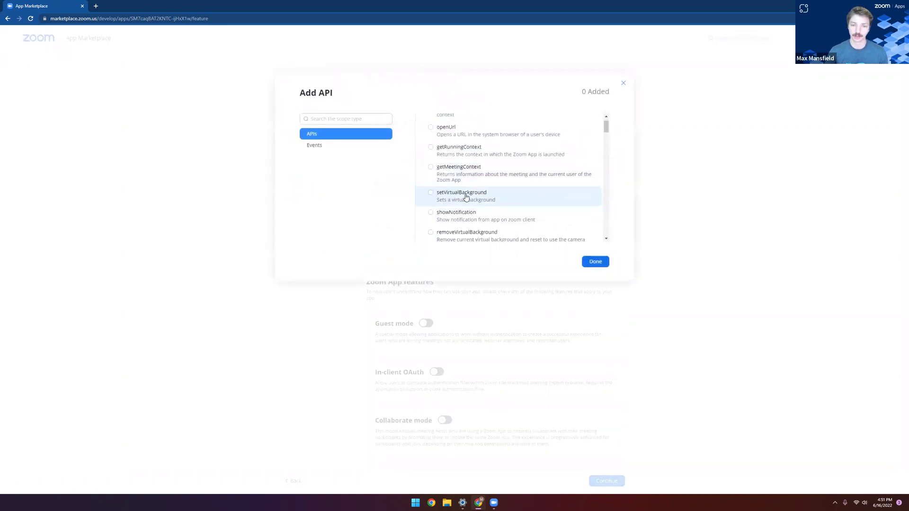
scroll(471, 197, down, 4)
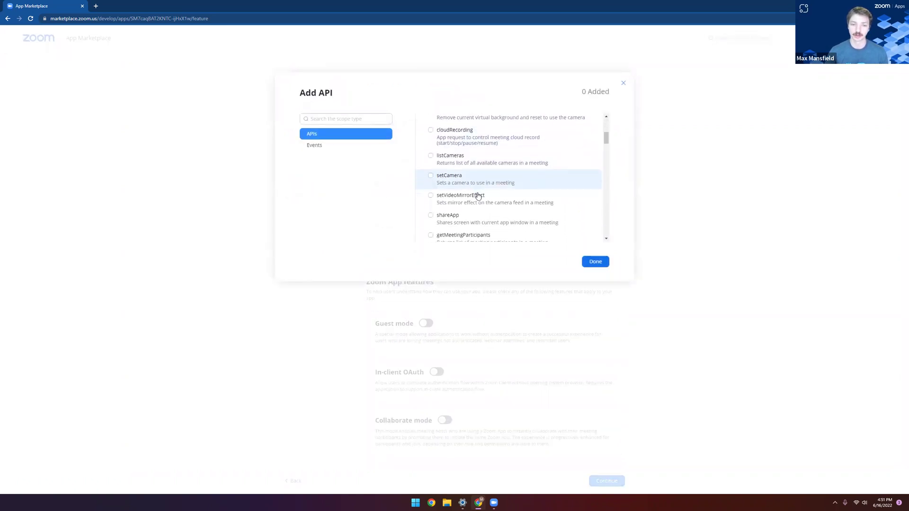
scroll(478, 196, down, 1)
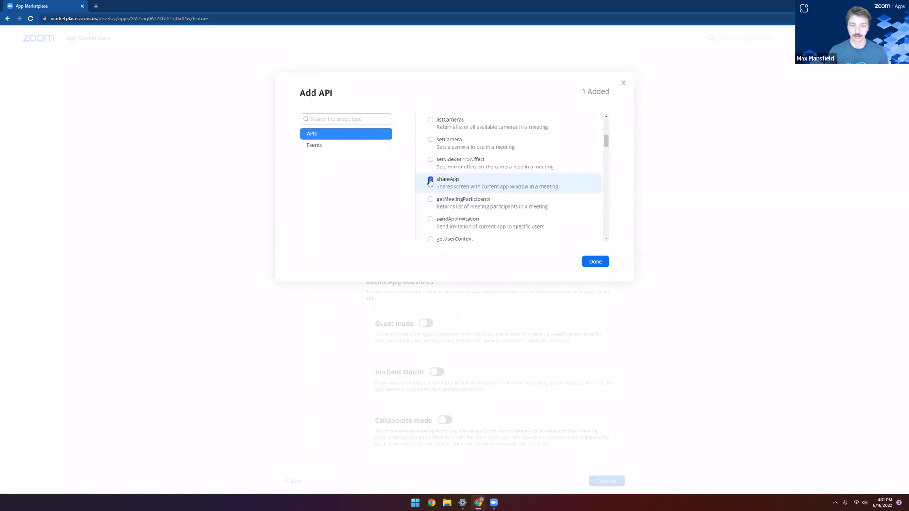
click(597, 262)
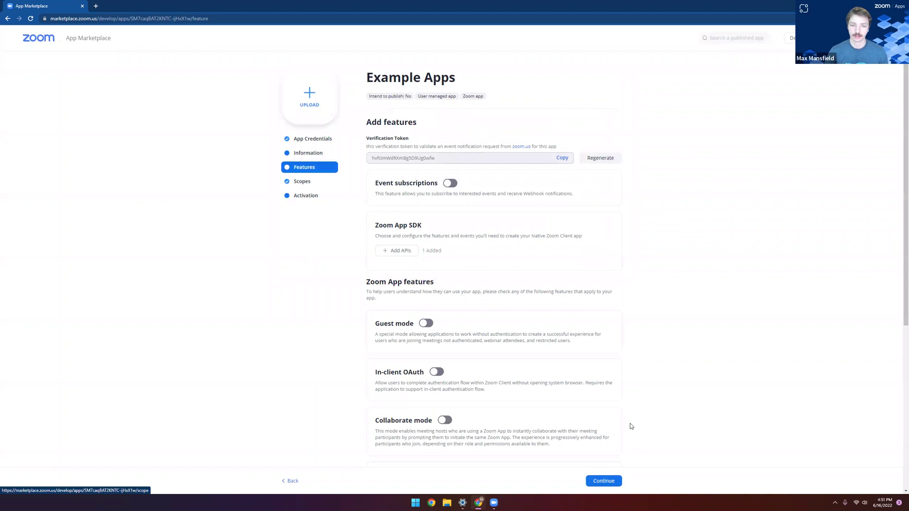
scroll(634, 424, down, 2)
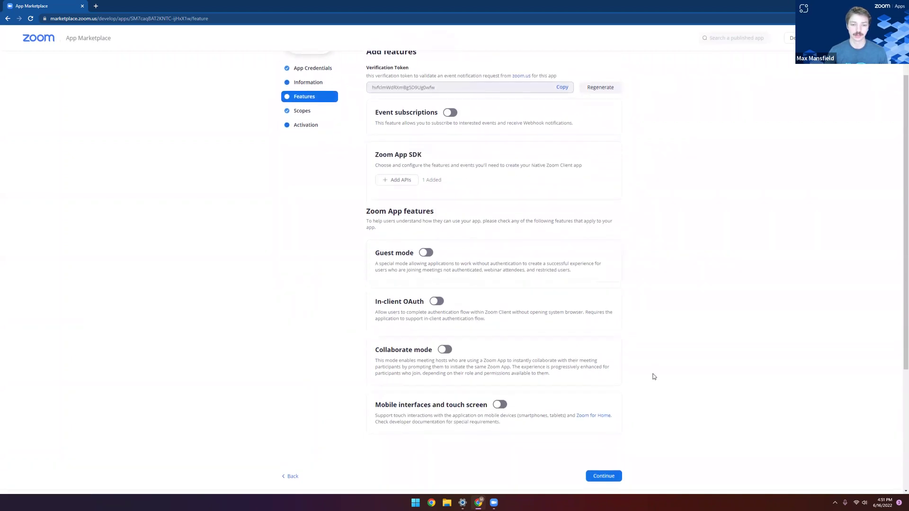
scroll(654, 377, up, 1)
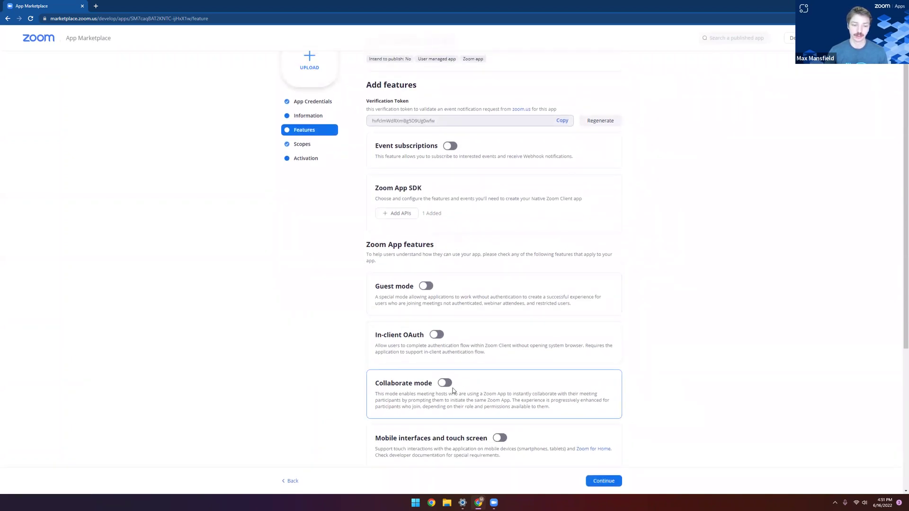
click(618, 482)
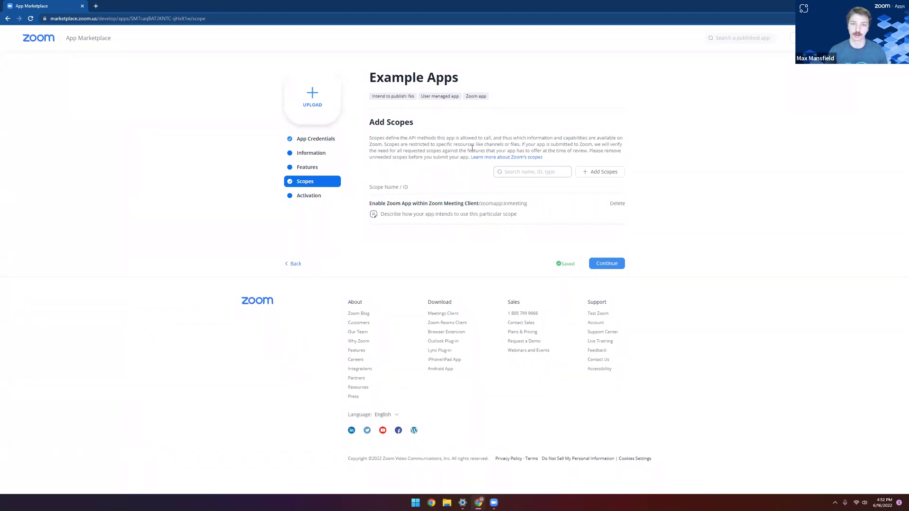
Step: Continue from Scopes to the Activation page
click(610, 263)
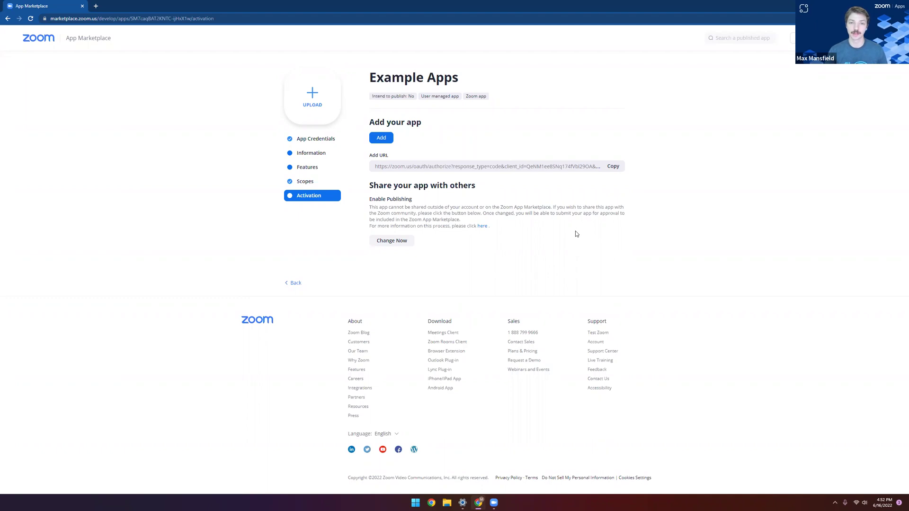
Step: Return to the App Credentials page from the sidebar
click(316, 139)
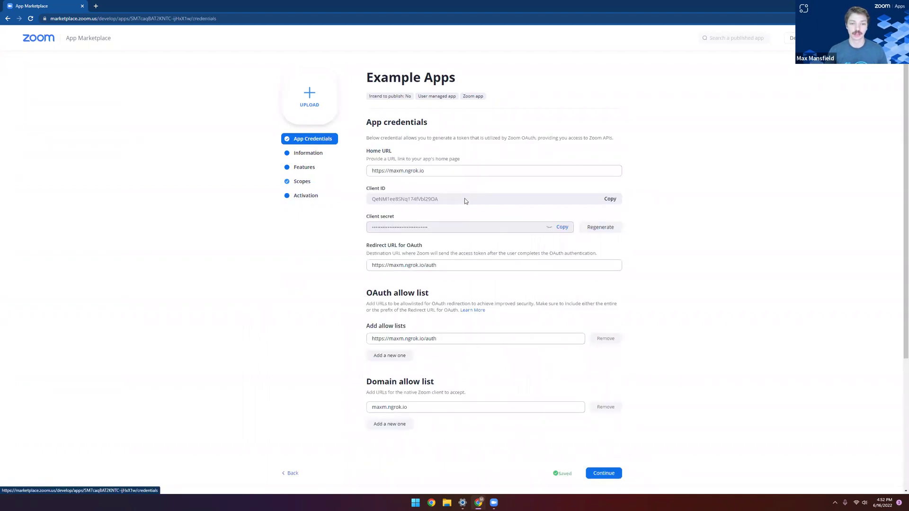